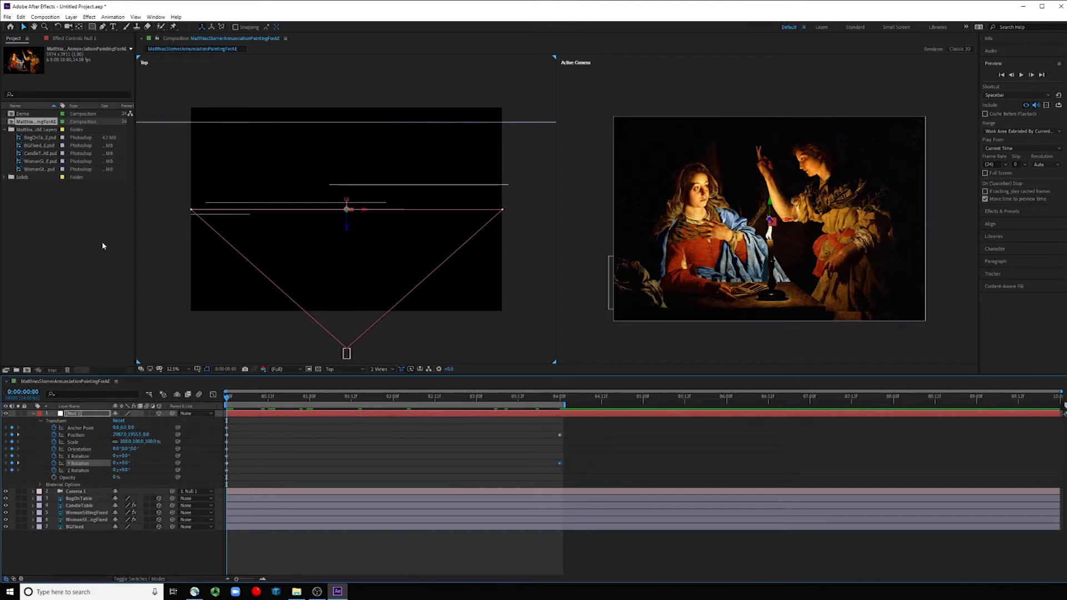
Add the painting composition to the Render Queue and accept its render settings with Best quality and Full resolution.
left_click(7, 16)
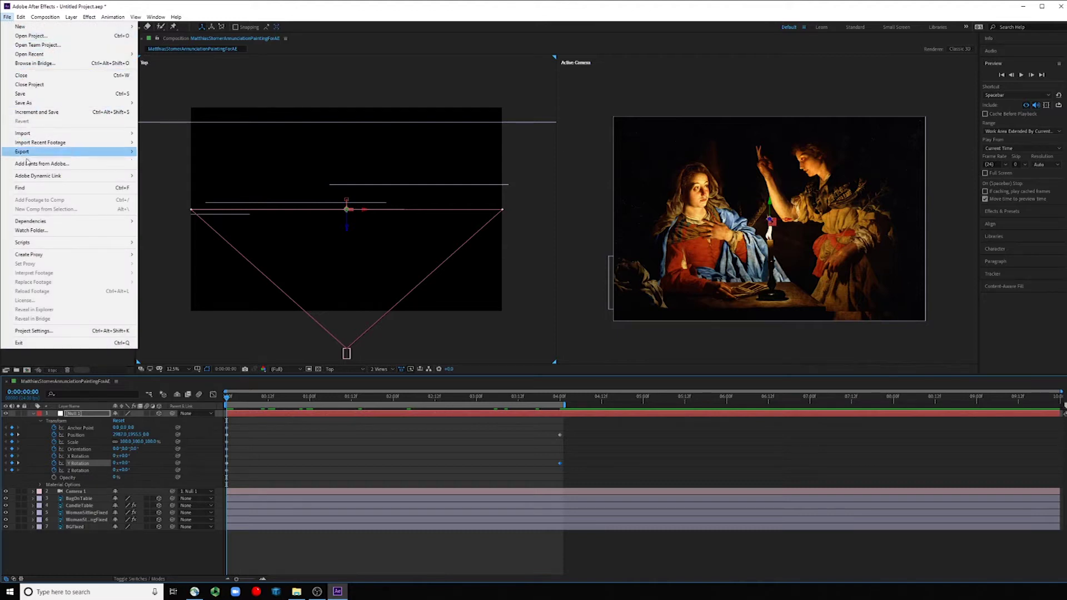
mouse_move(33, 153)
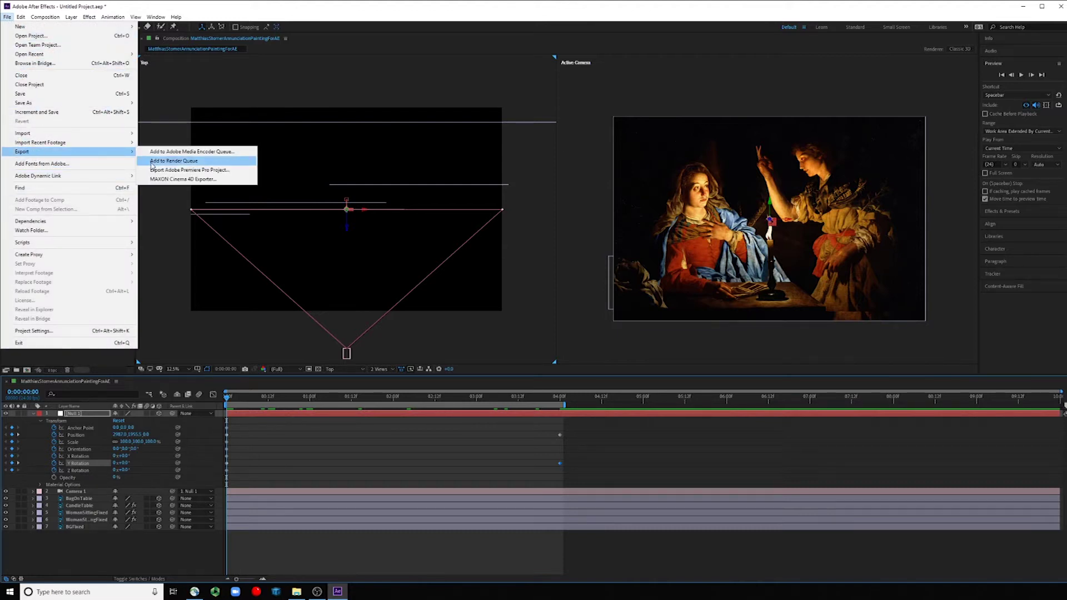
left_click(173, 160)
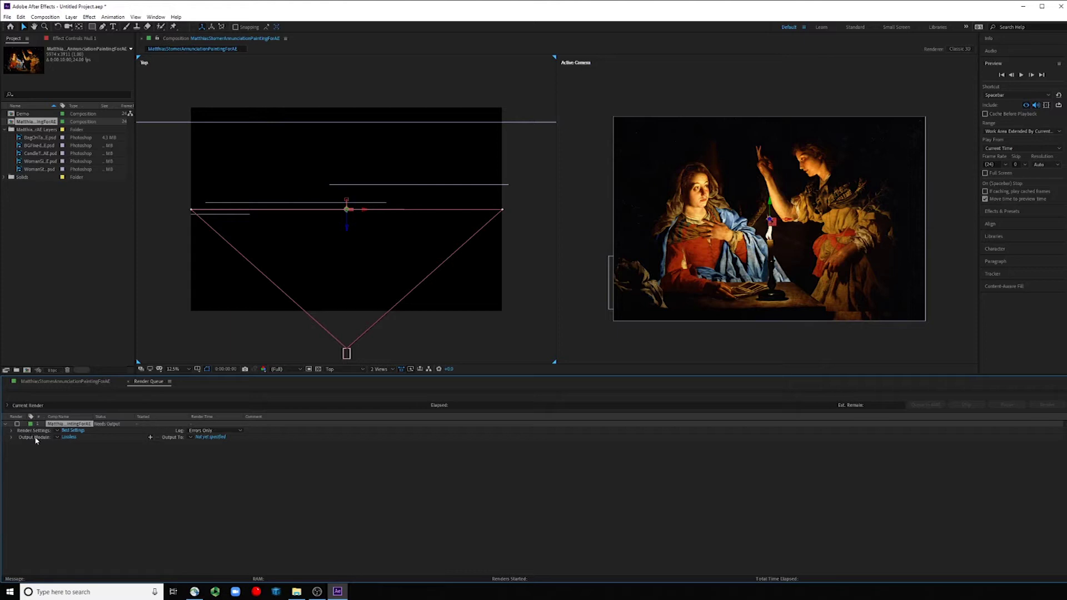
left_click(73, 431)
left_click(664, 204)
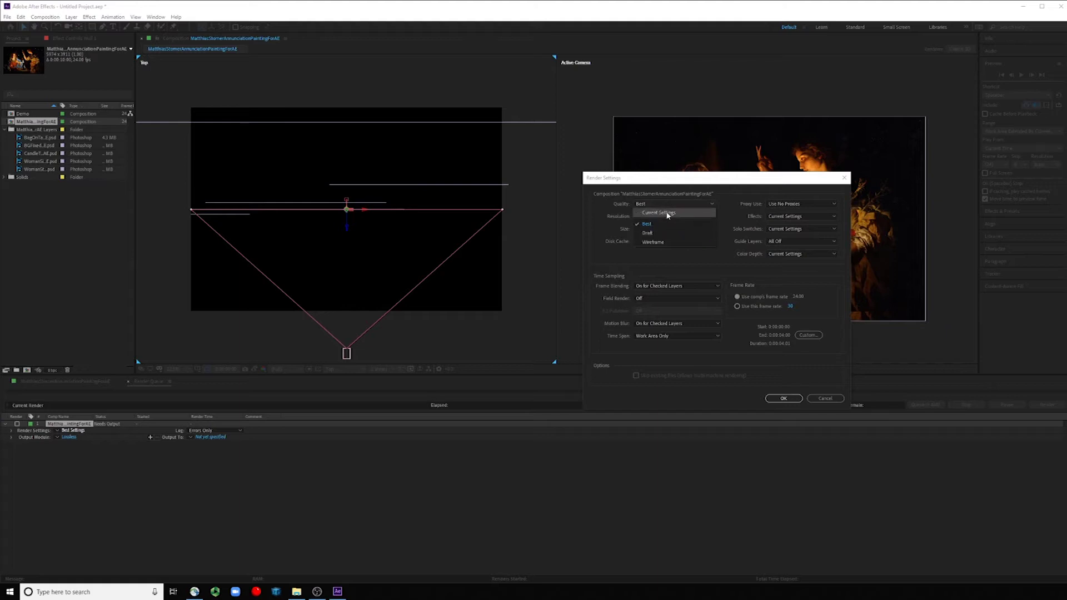
left_click(601, 229)
left_click(783, 397)
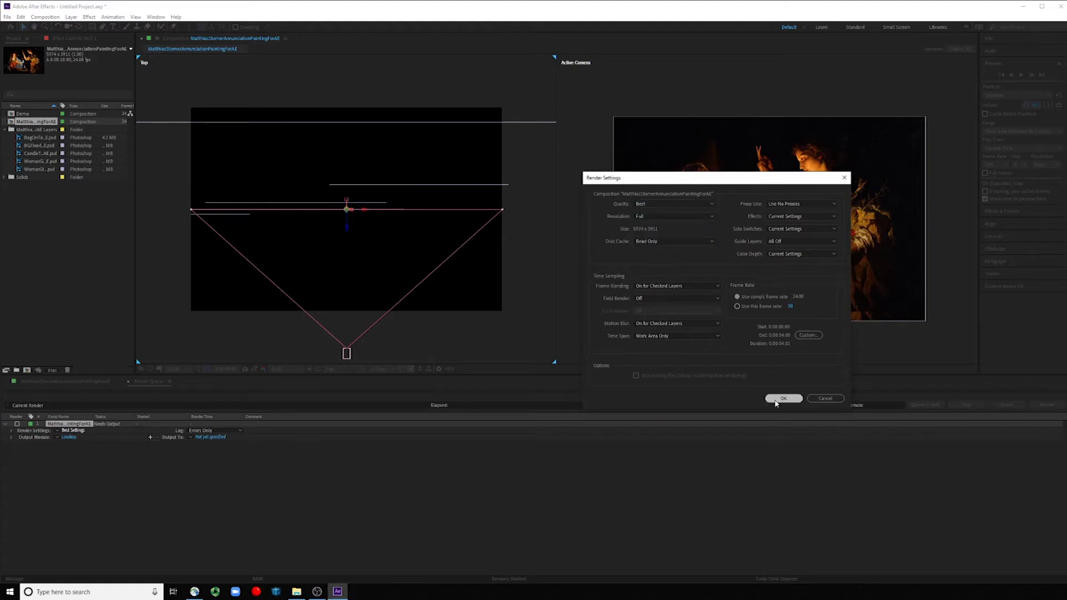
Set the output module's format to PNG Sequence and save the output into a subfolder of D:\Temp under the default name.
left_click(68, 438)
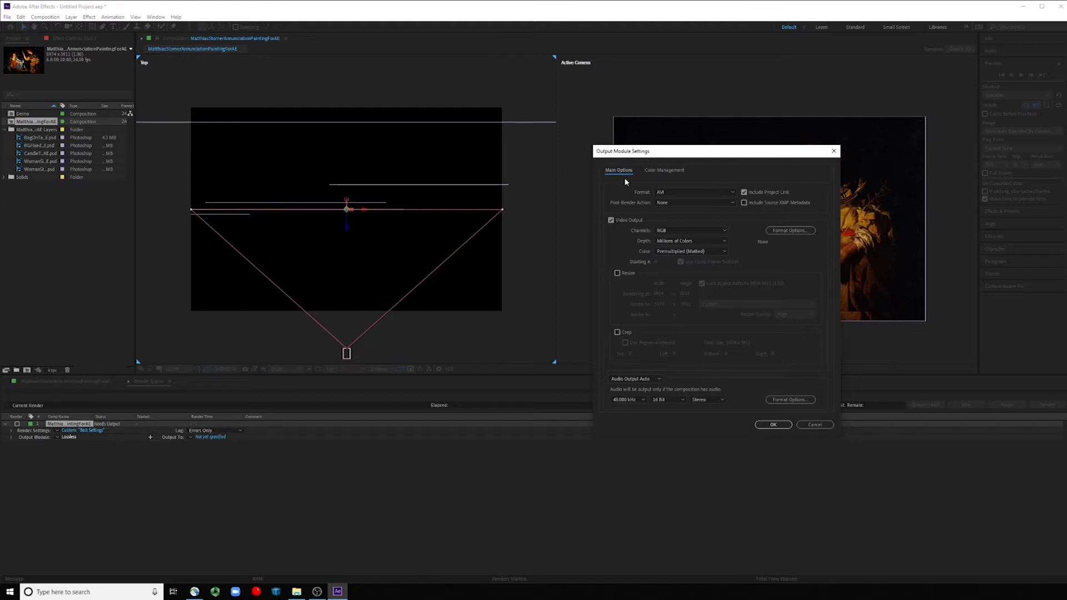
left_click(688, 198)
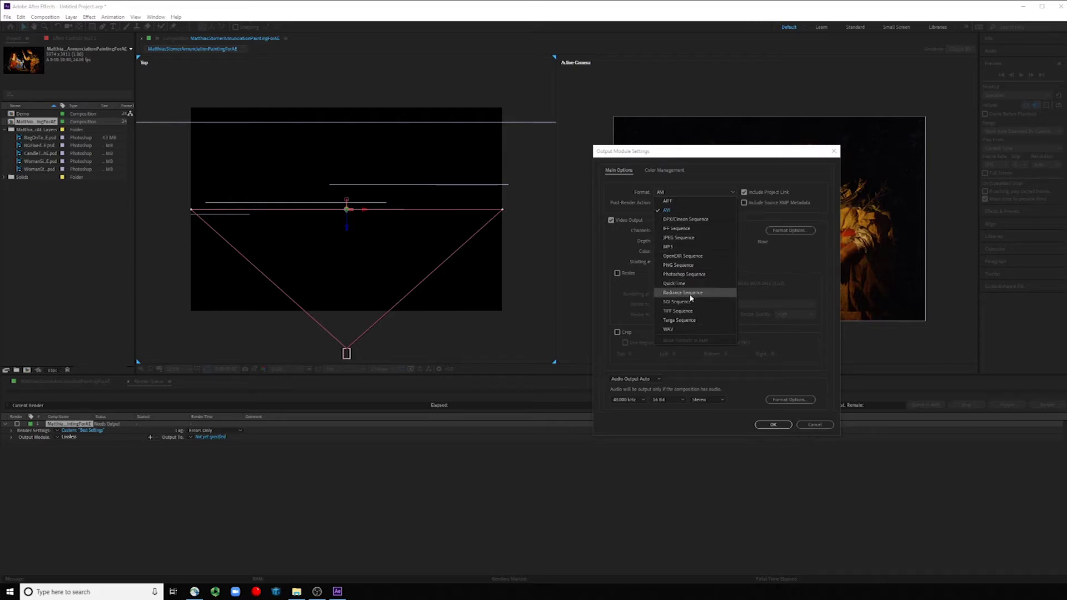
left_click(716, 178)
left_click(712, 192)
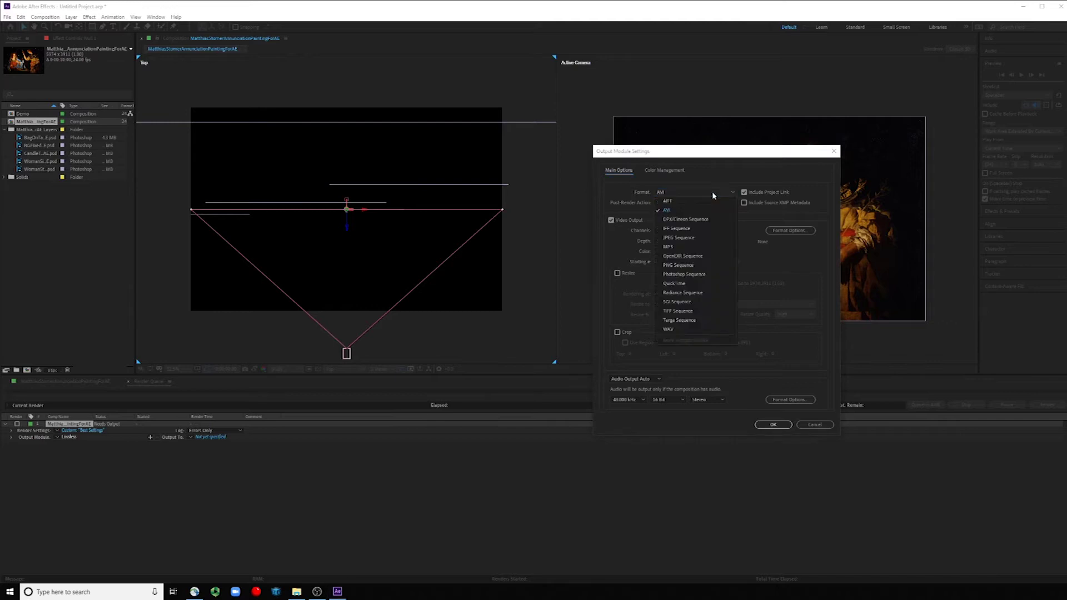
left_click(679, 265)
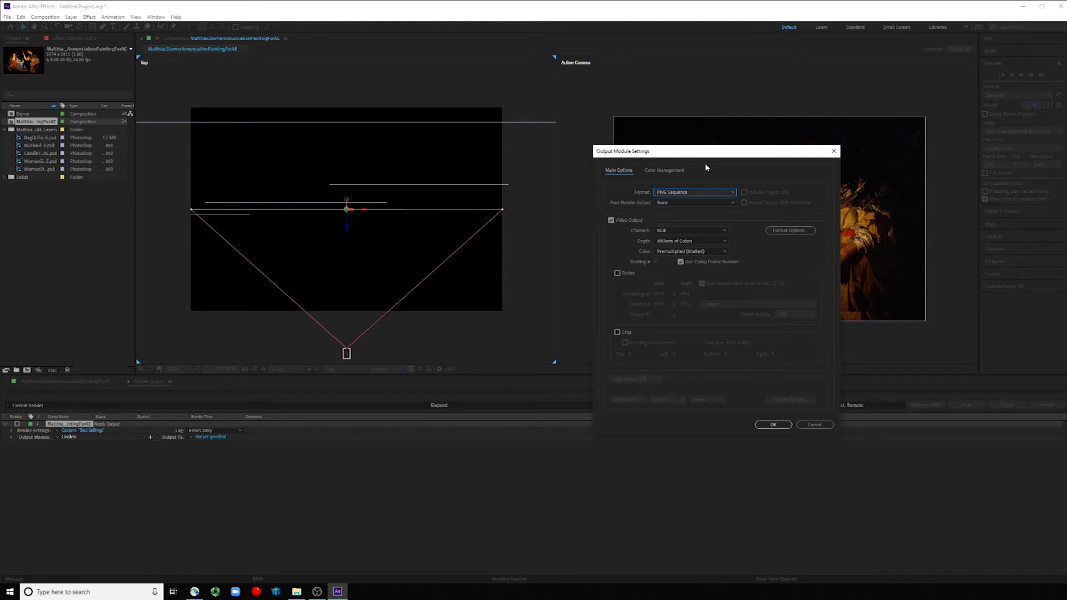
left_click(773, 424)
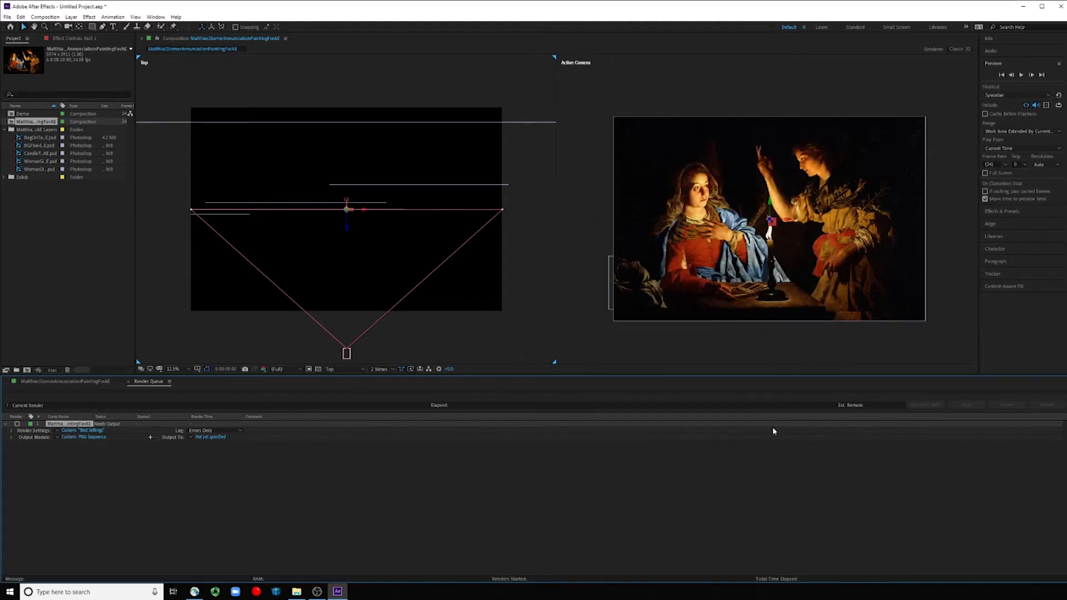
left_click(208, 437)
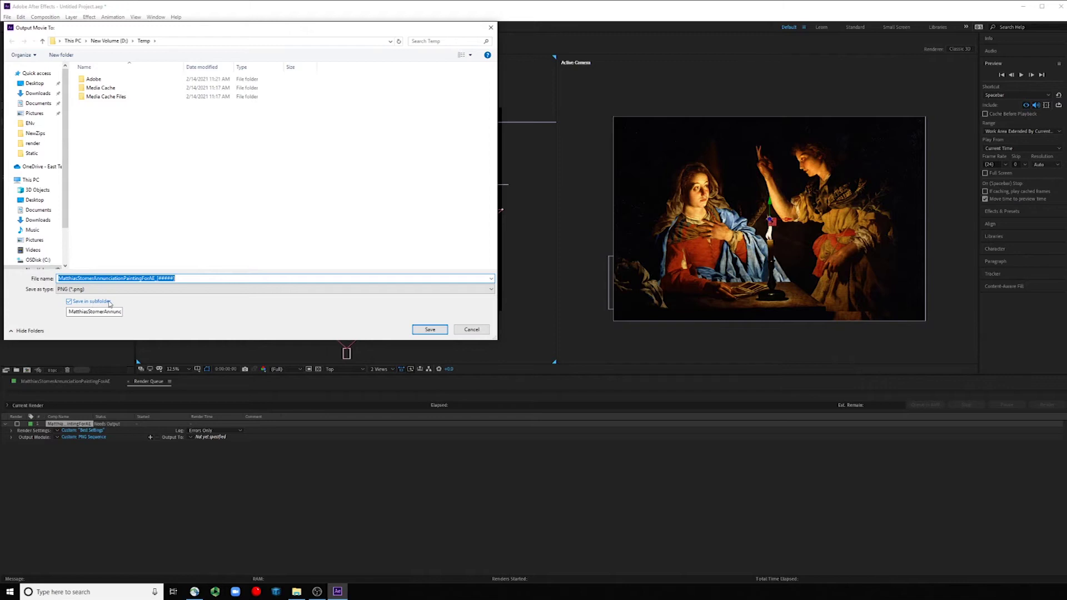
left_click(428, 329)
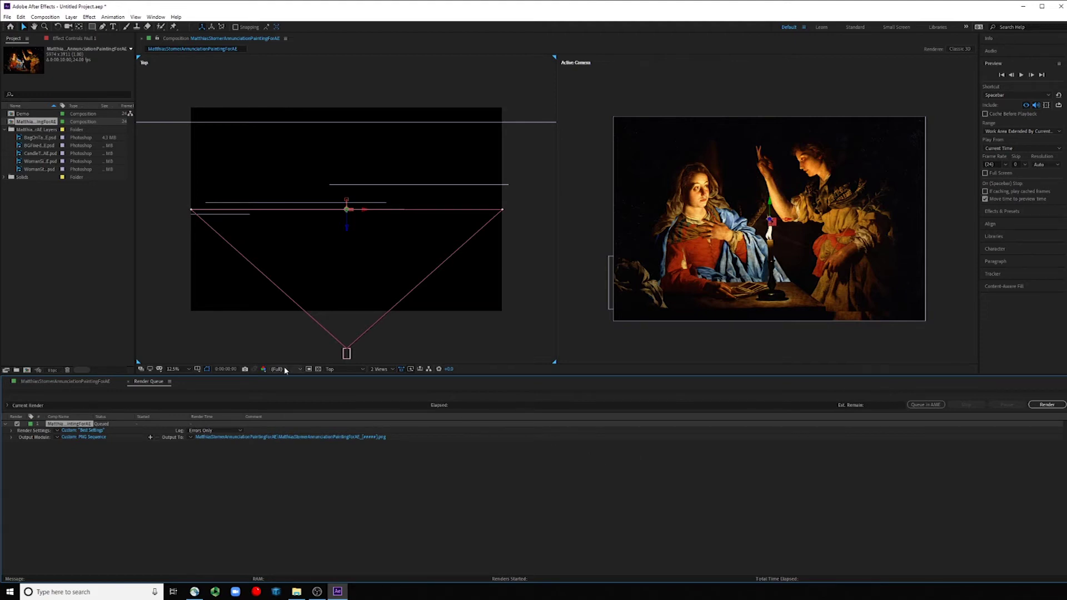
Close the Render Queue and collapse the Null 1 layer's properties in the composition timeline.
left_click(129, 381)
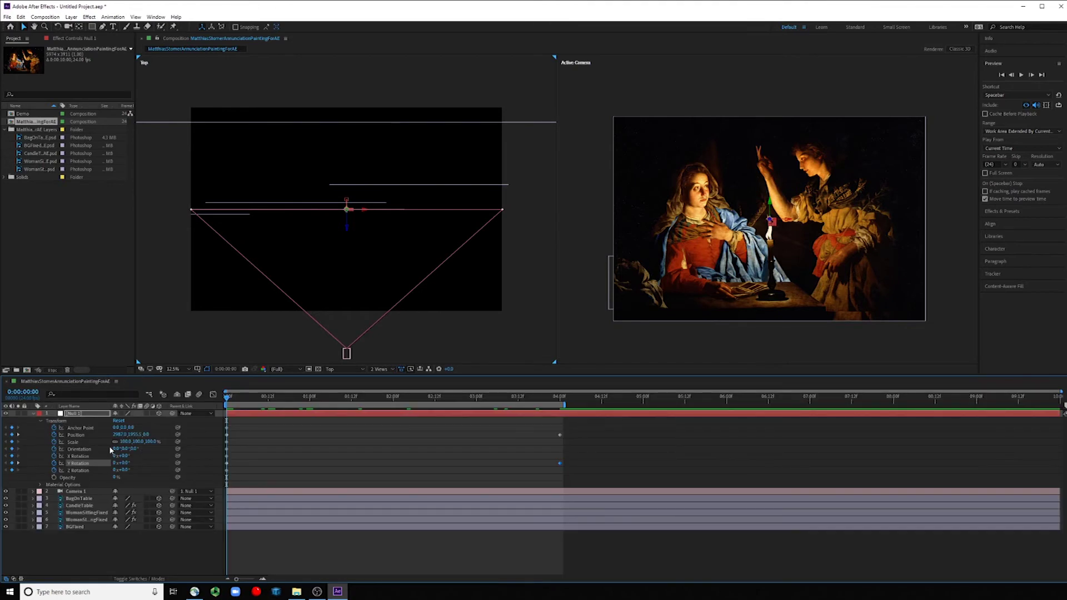
left_click(33, 414)
left_click(155, 495)
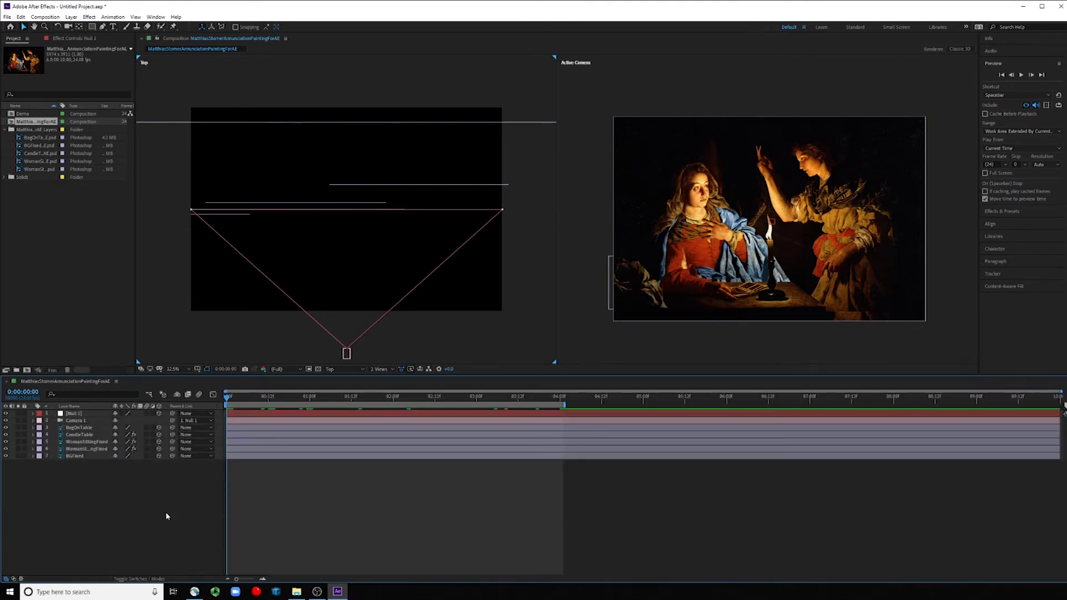
Export the composition to the Adobe Media Encoder queue.
left_click(9, 17)
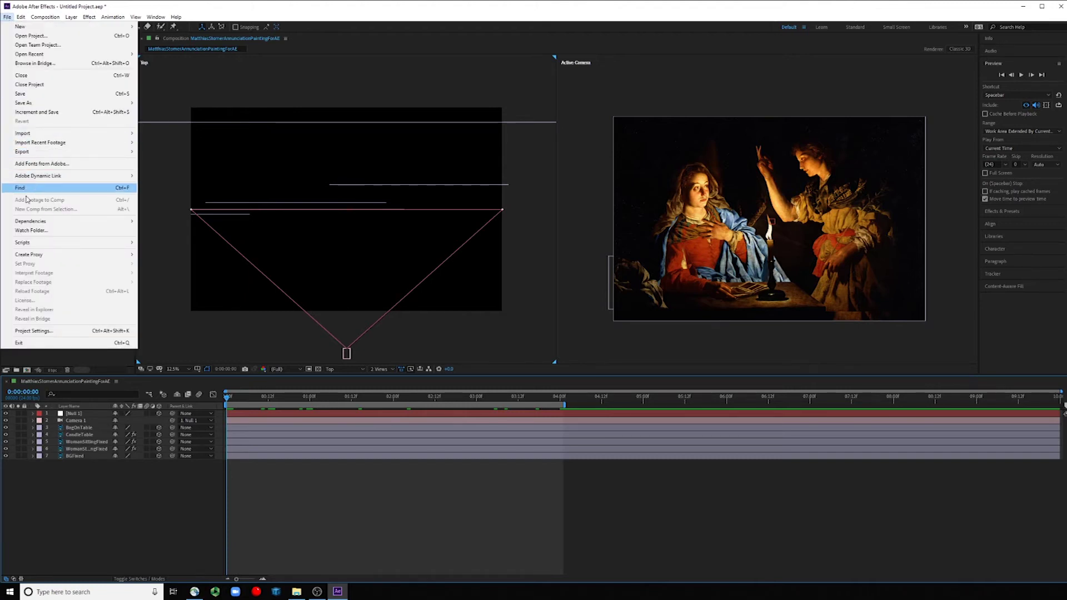
mouse_move(61, 155)
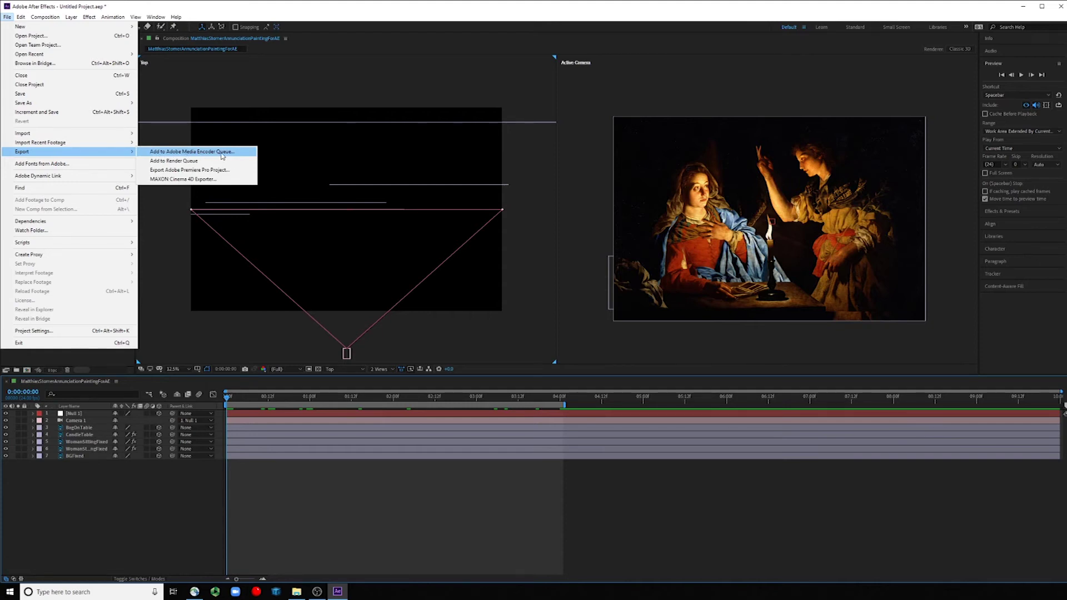
left_click(239, 154)
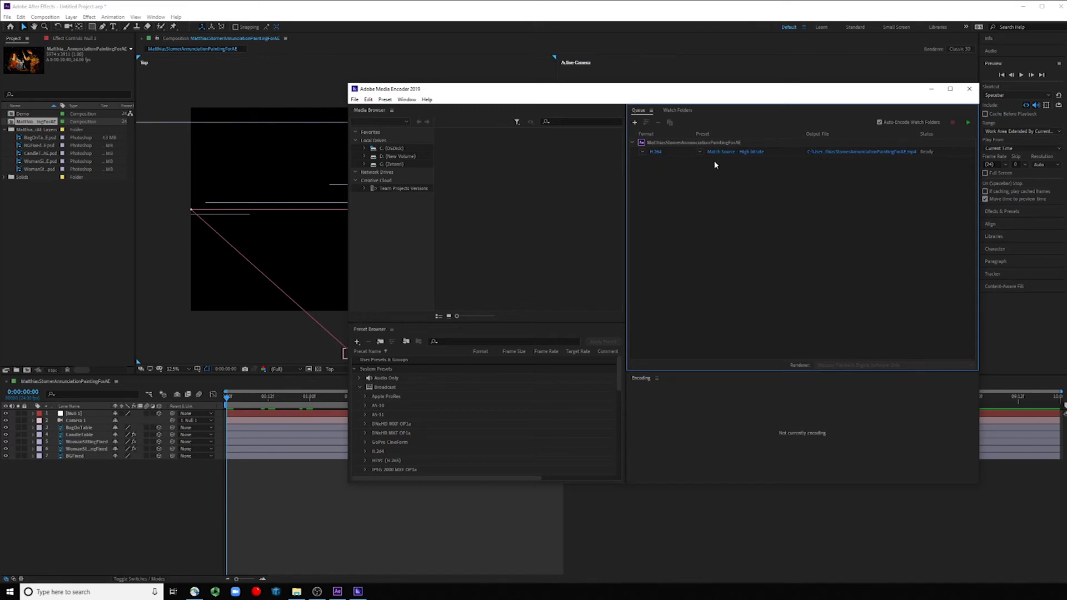
Open the queued composition's export settings, preview the frame at 00:00:02:06 and choose H.264 as the format.
left_click(745, 151)
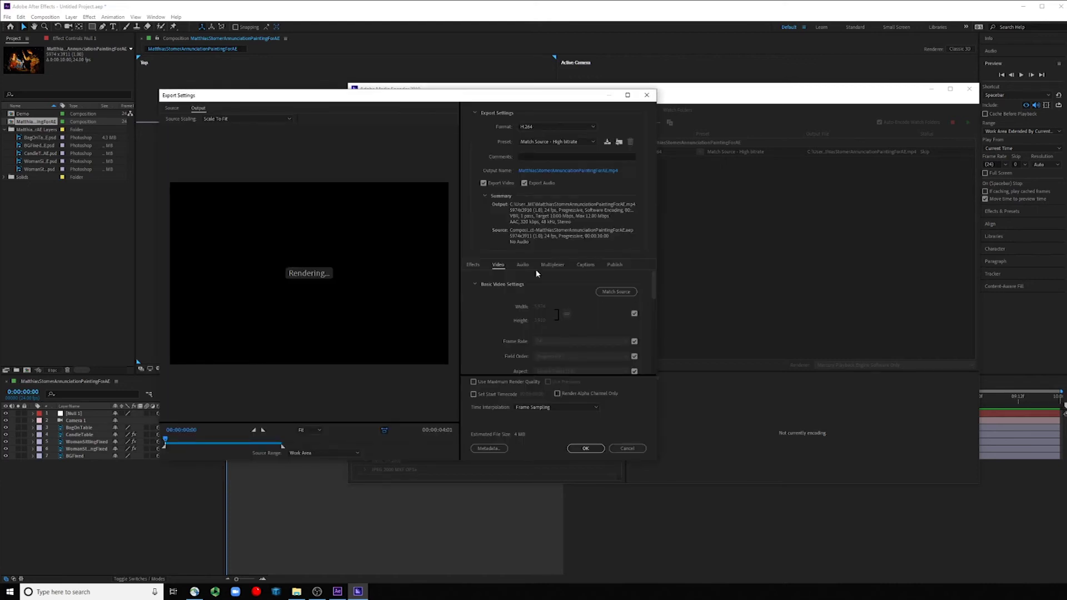
mouse_move(236, 99)
left_mouse_down()
mouse_move(340, 111)
mouse_move(497, 106)
left_mouse_up()
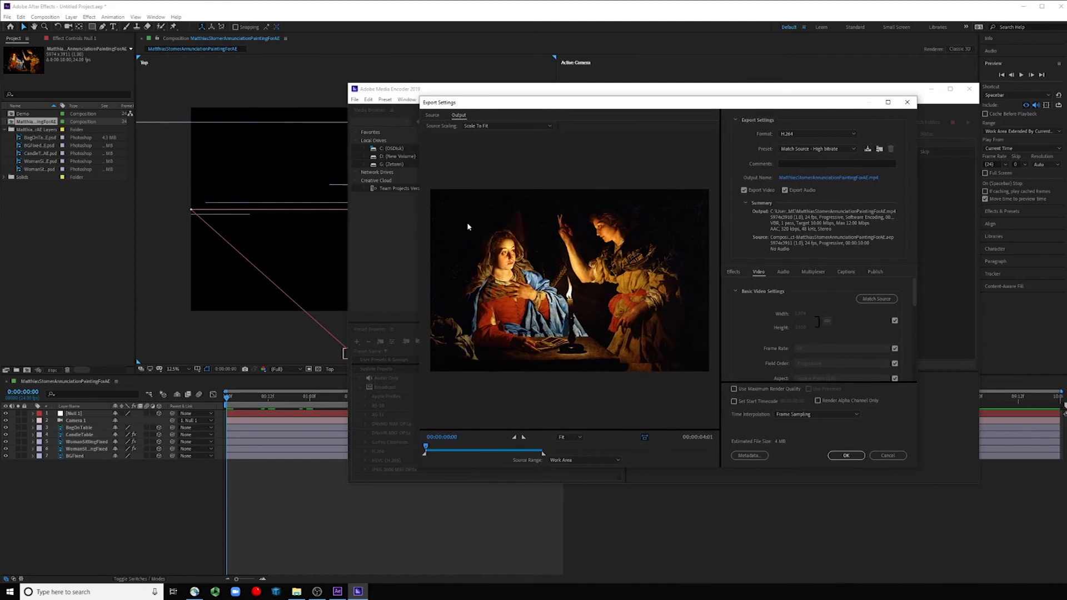
left_click_drag(427, 448, 493, 449)
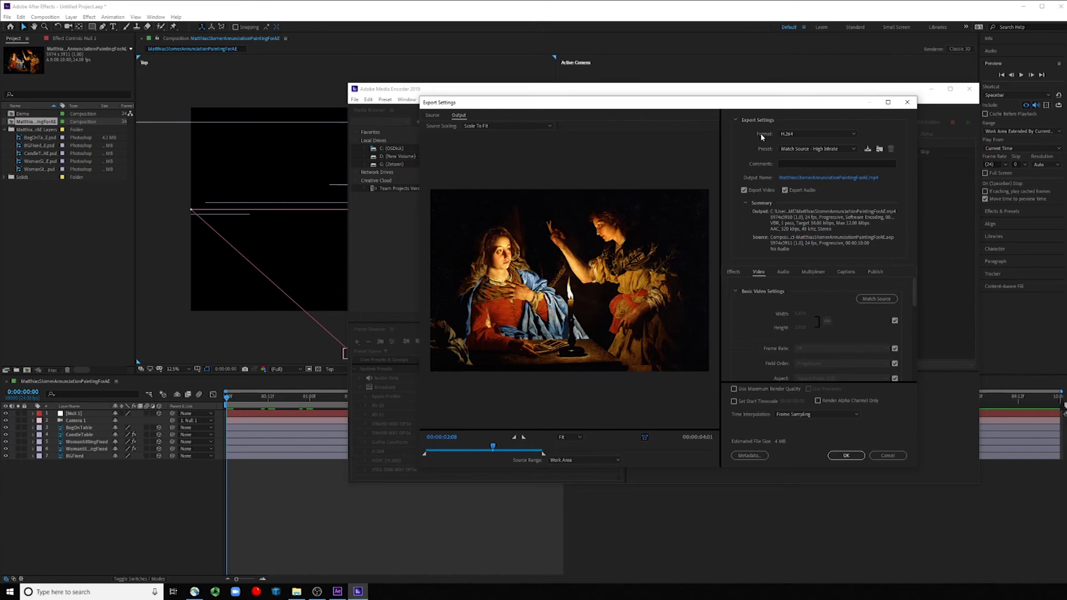
left_click(800, 138)
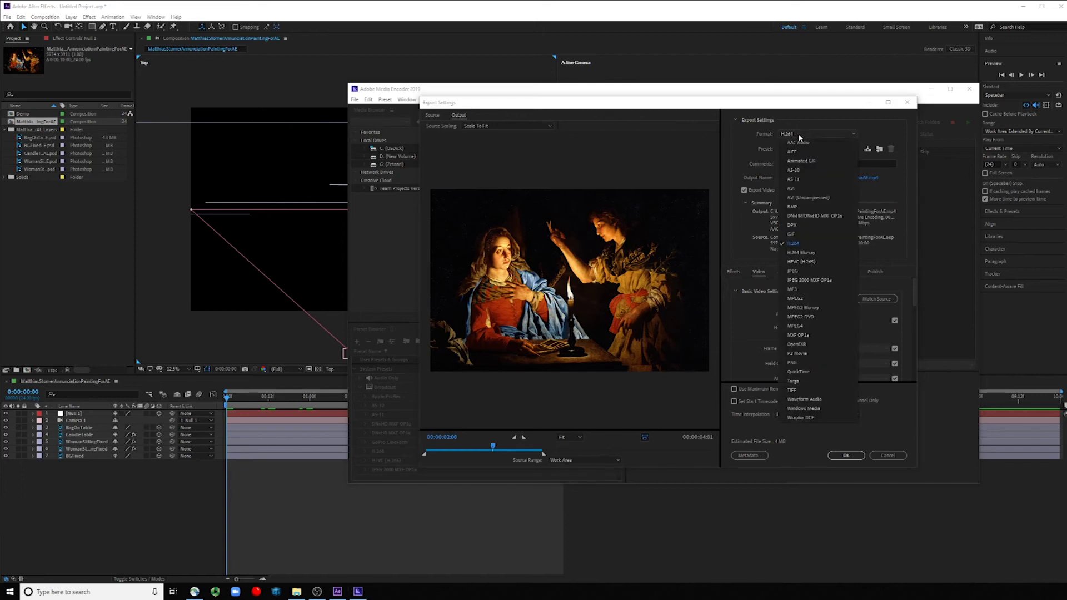
left_click(805, 246)
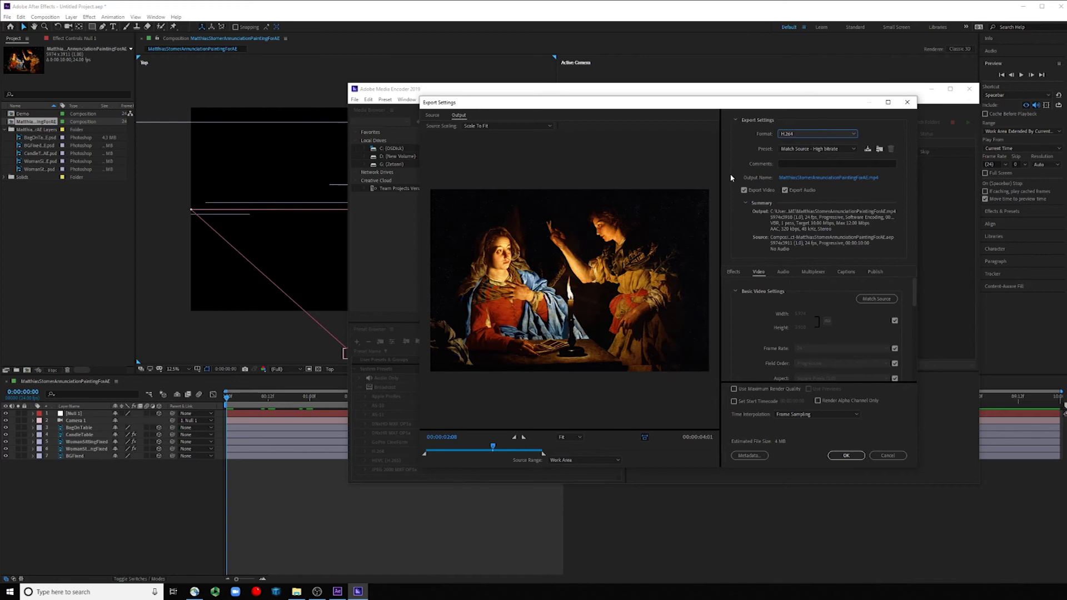
Name the MP4 output file Demo1 and save it in the Untitled Project_AME folder.
left_click(796, 179)
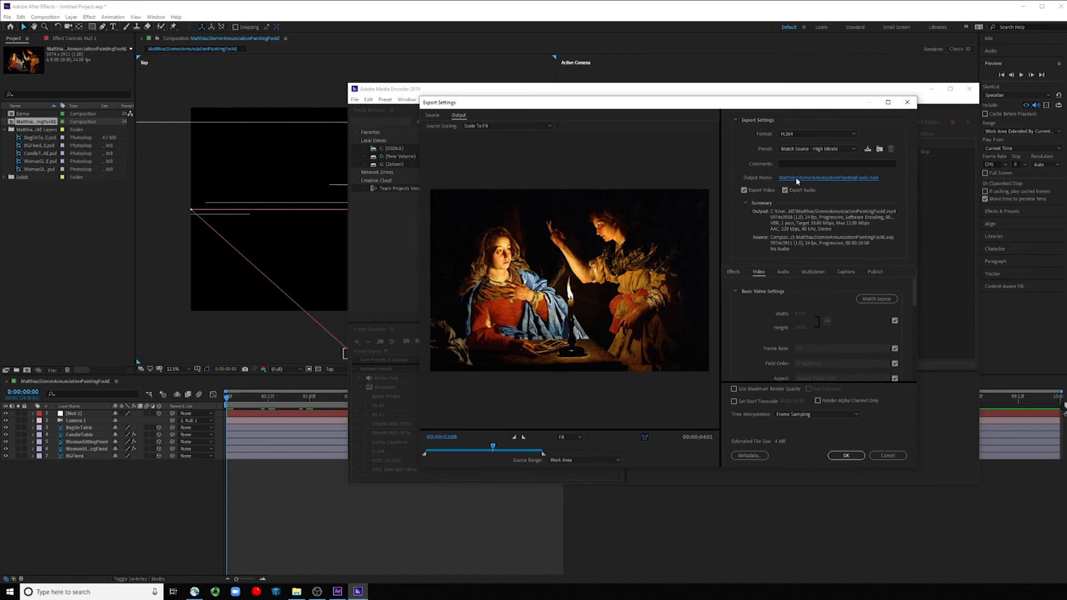
type("Demo1")
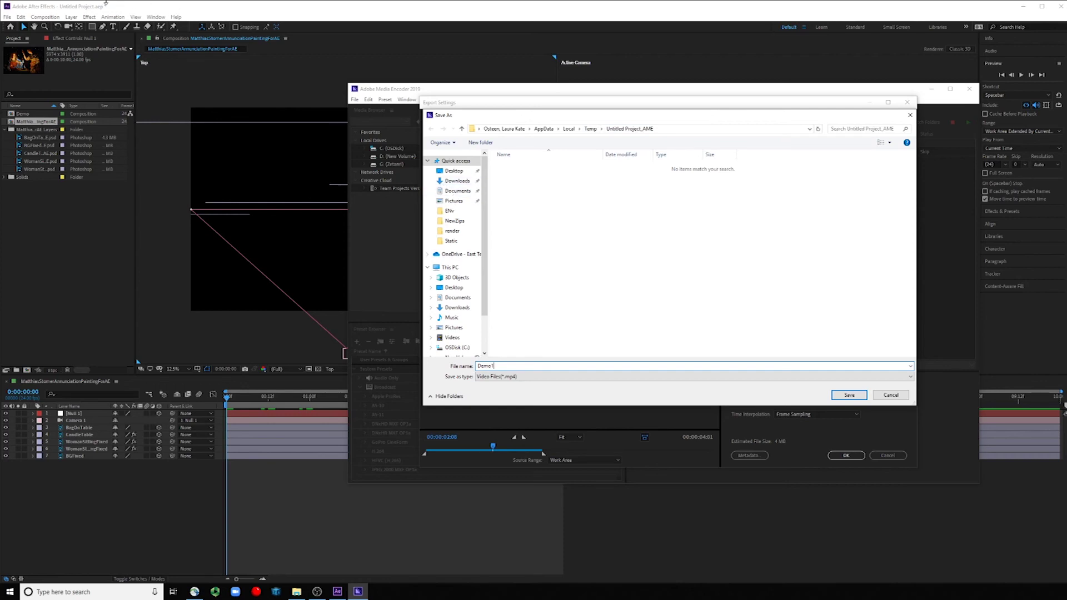
left_click(849, 395)
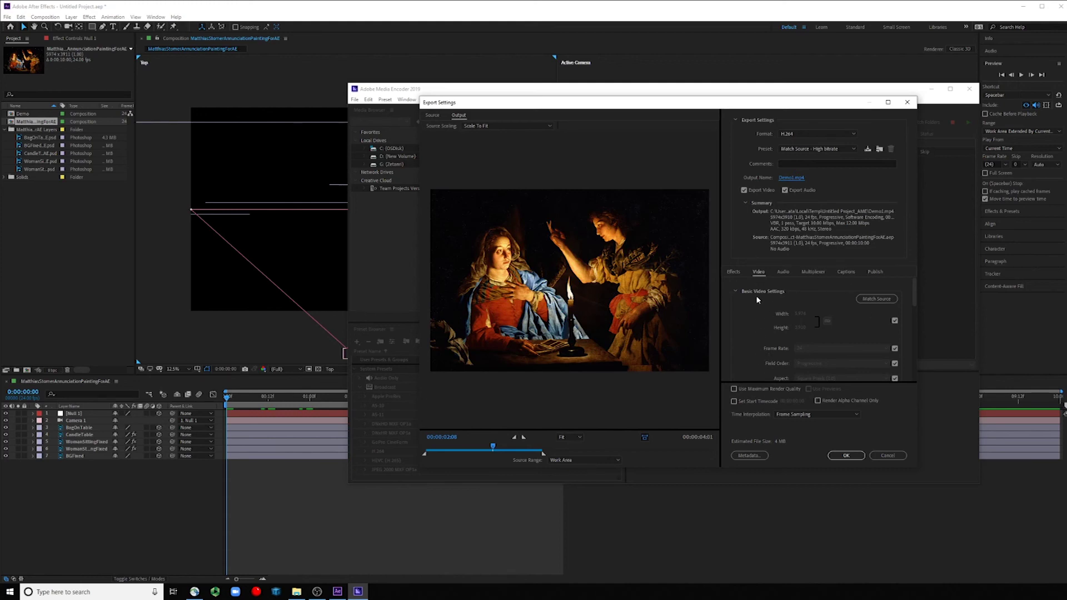
Enable Use Maximum Render Quality, accept the export settings and start encoding the queue.
left_click(750, 390)
left_click(844, 455)
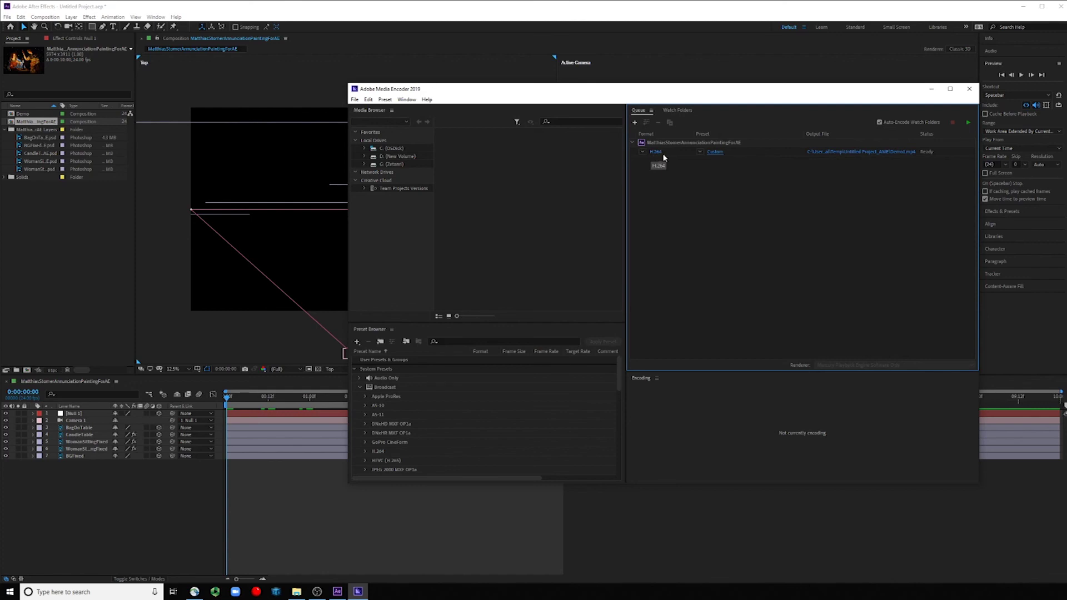
mouse_move(712, 155)
left_click(969, 123)
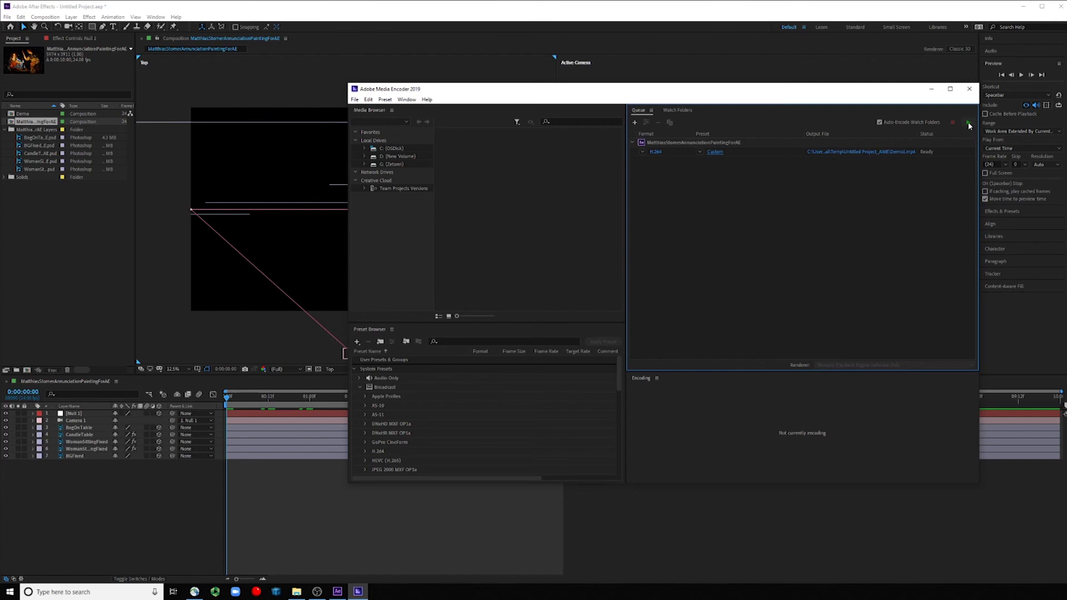